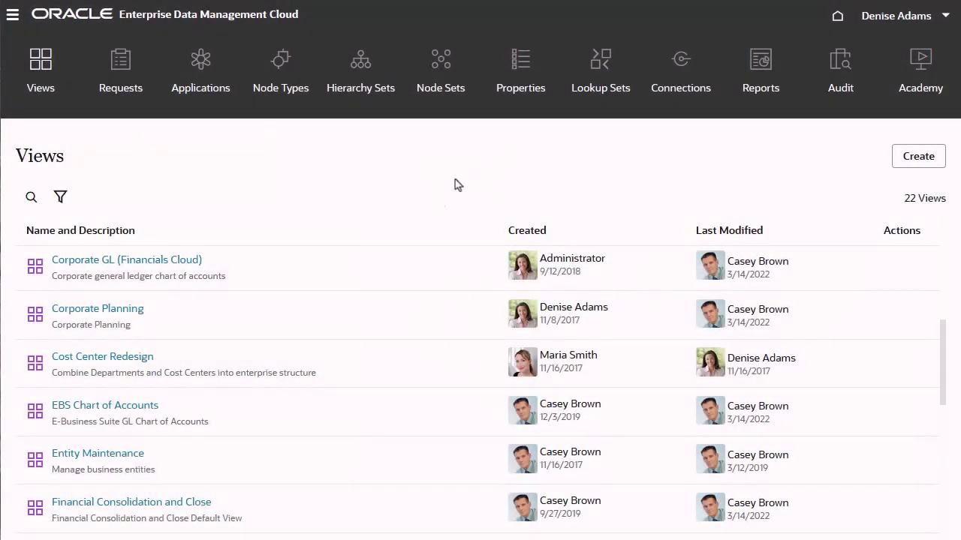
# - In Entity Maintenance, create a new request and retitle it from Request 4559 to 'Change Entities'
pyautogui.click(126, 456)
pyautogui.click(852, 60)
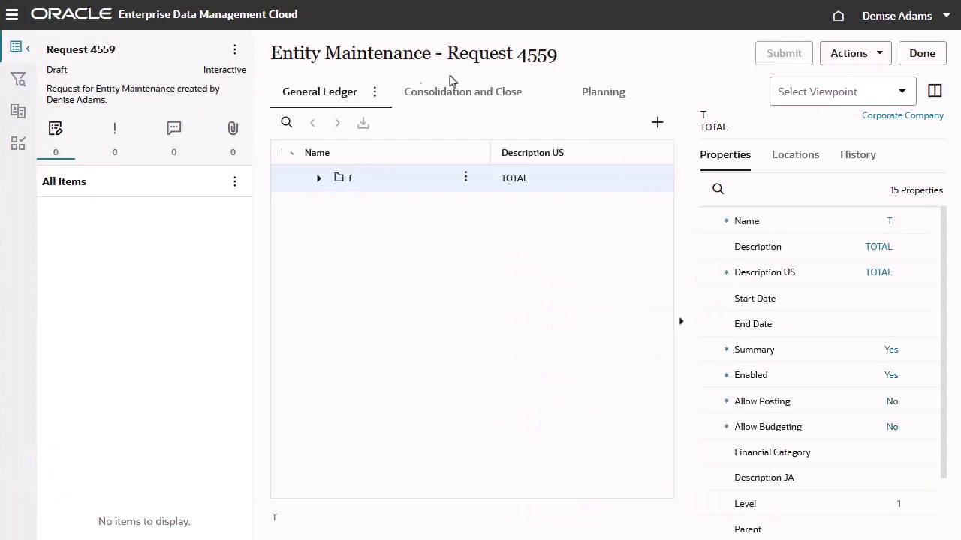
pyautogui.click(135, 52)
pyautogui.write('Change')
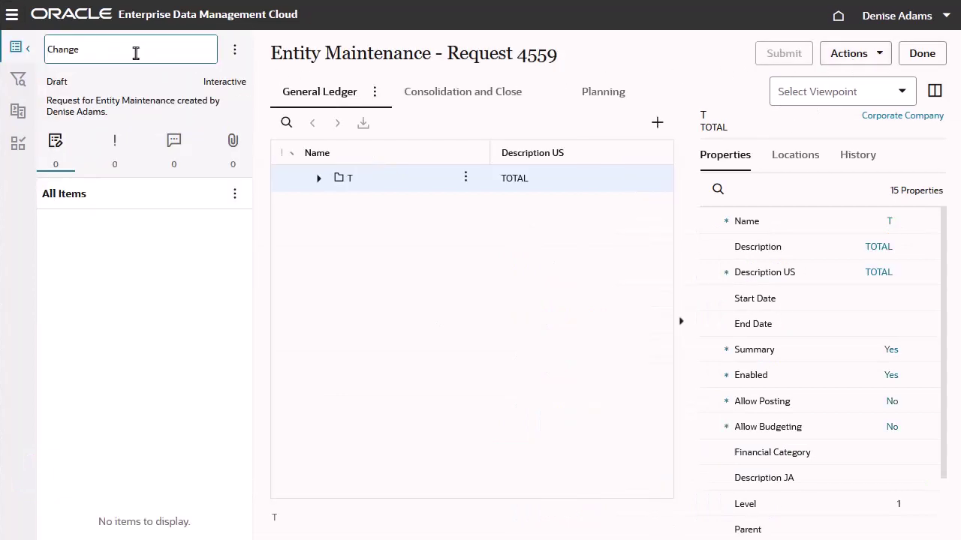
pyautogui.write(' Entities')
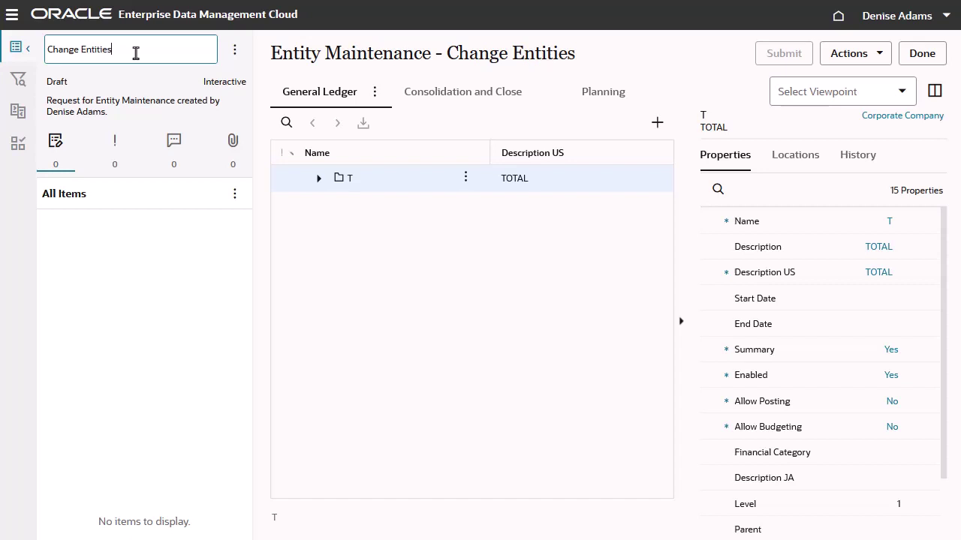
pyautogui.click(237, 54)
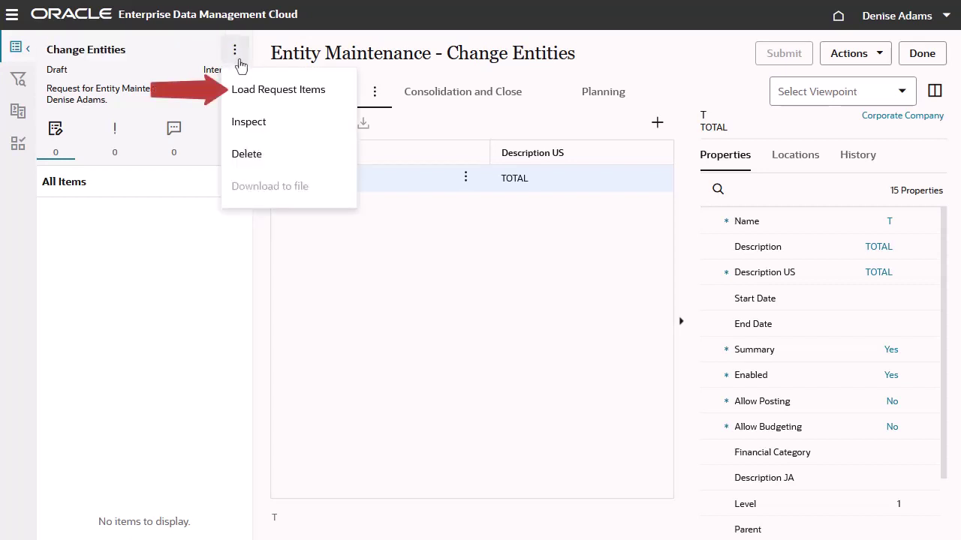
pyautogui.click(259, 65)
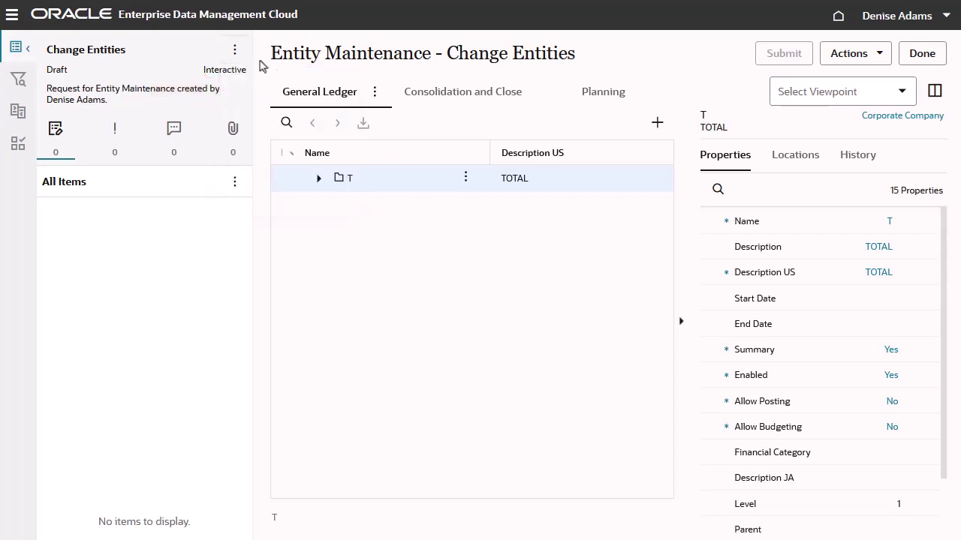
pyautogui.moveTo(472, 102)
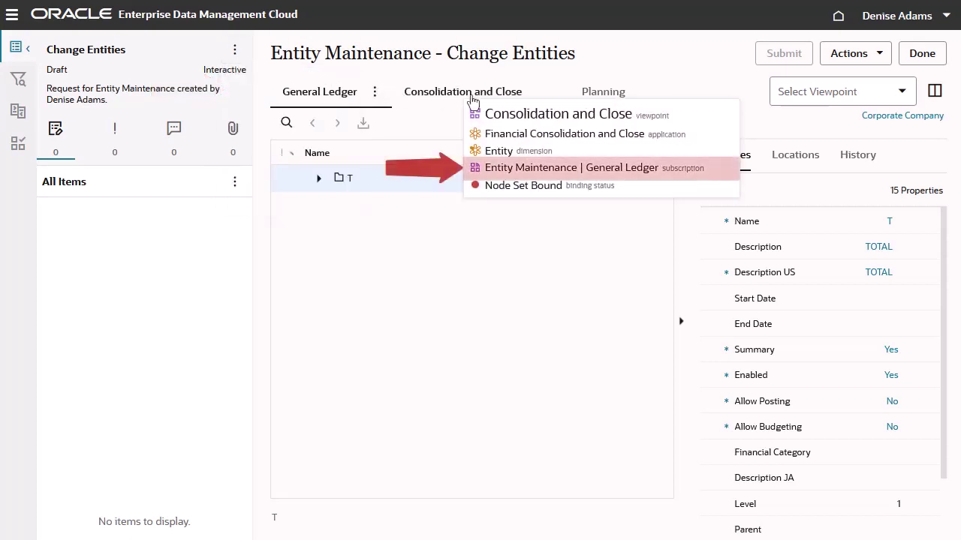
# - Expand T and 100 North America in the General Ledger viewpoint and bring up node 100's actions
pyautogui.click(319, 180)
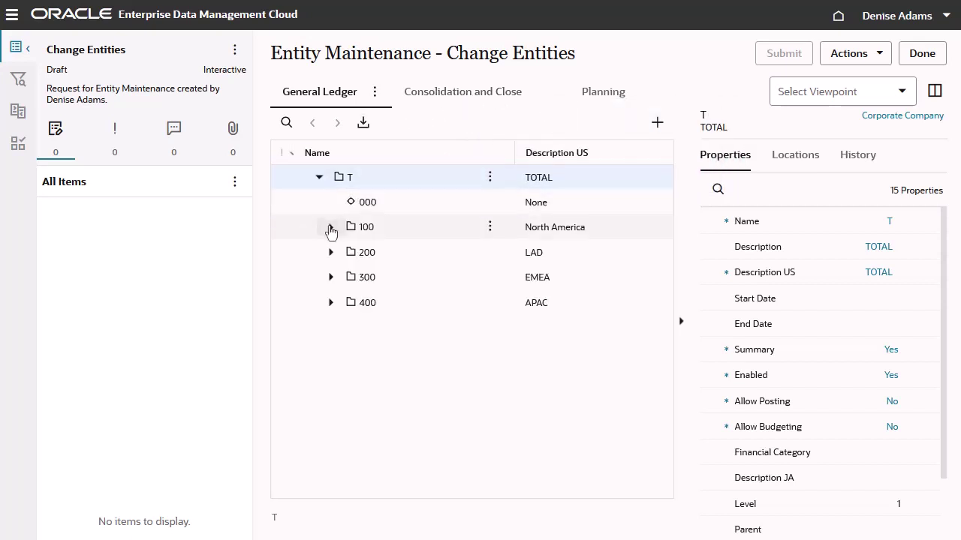
pyautogui.click(330, 228)
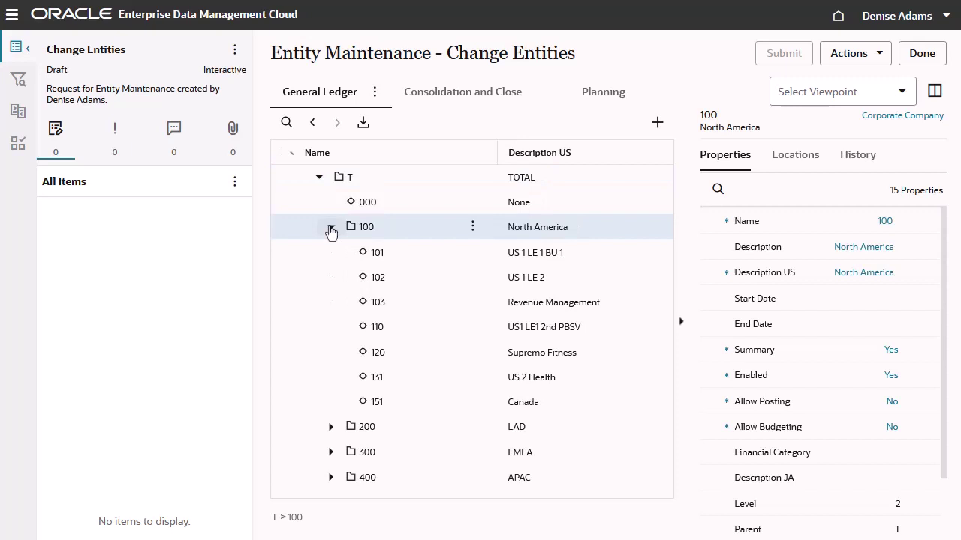
pyautogui.click(473, 228)
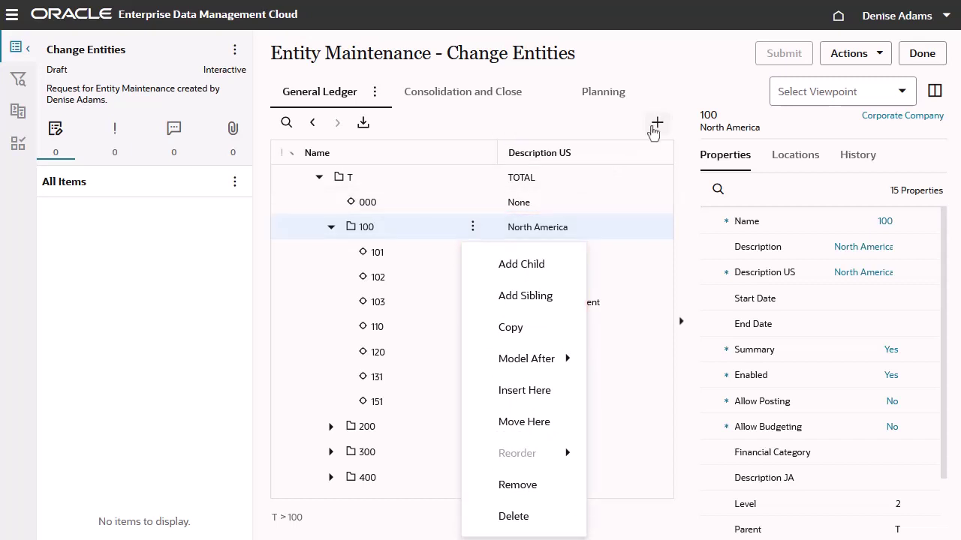
pyautogui.click(655, 124)
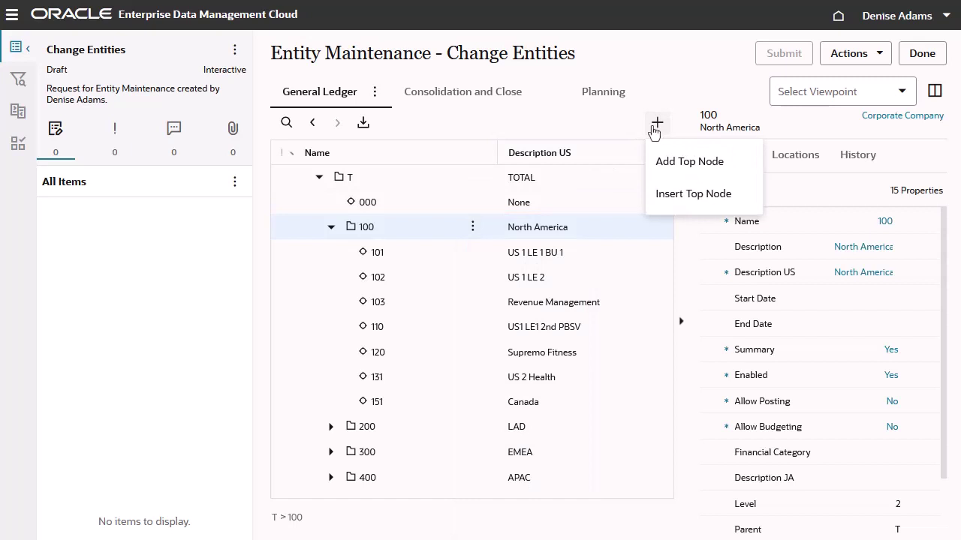
pyautogui.click(608, 132)
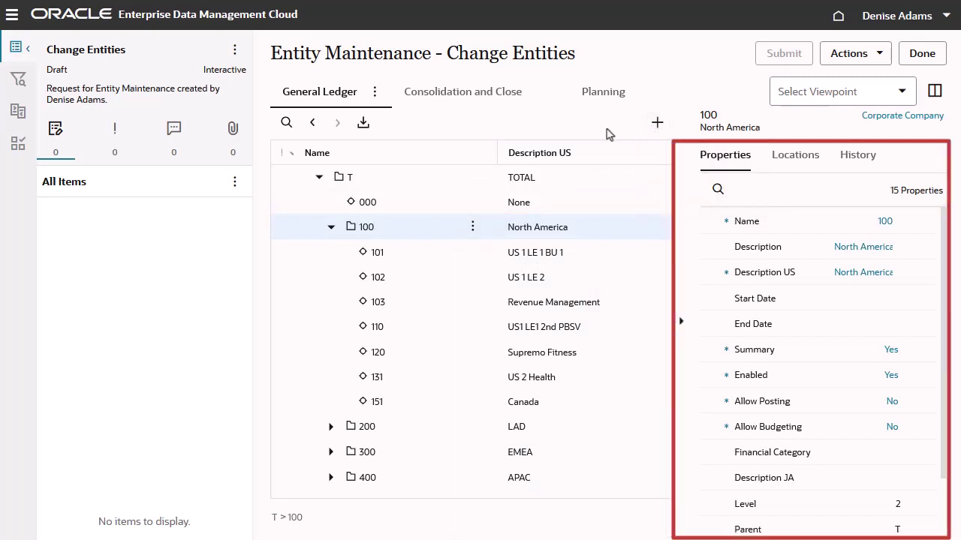
pyautogui.click(473, 227)
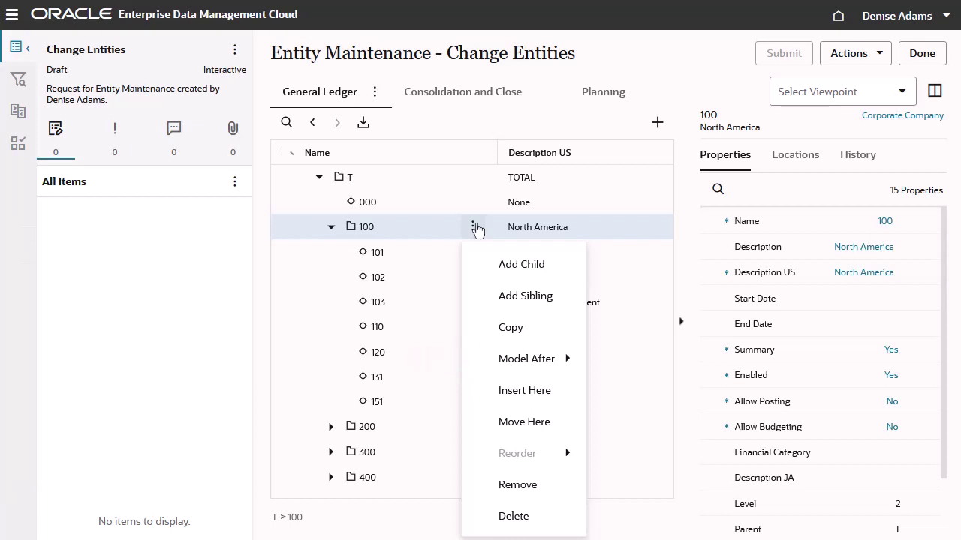
# - Add child node 161 under 100 North America, with Description US 'Canada Health'
pyautogui.click(471, 264)
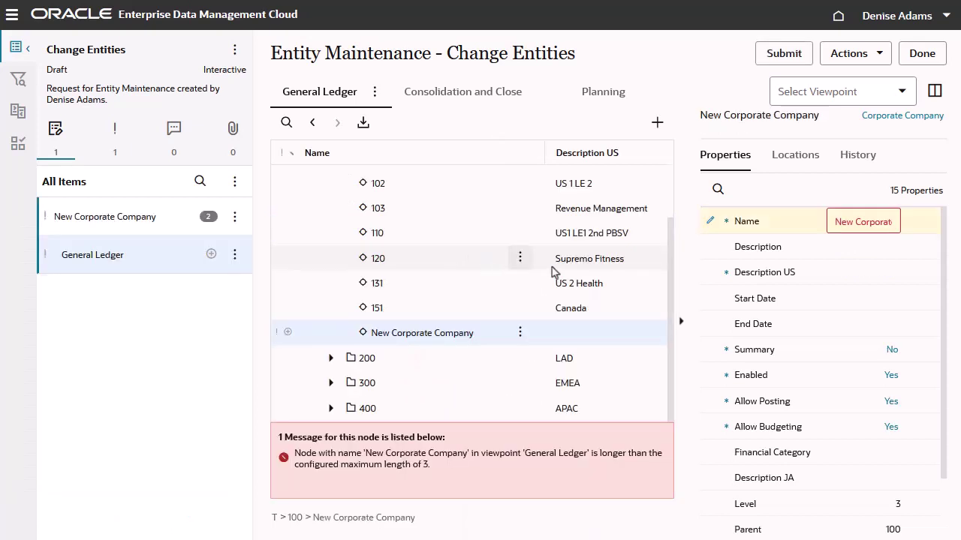
pyautogui.click(846, 244)
pyautogui.click(853, 220)
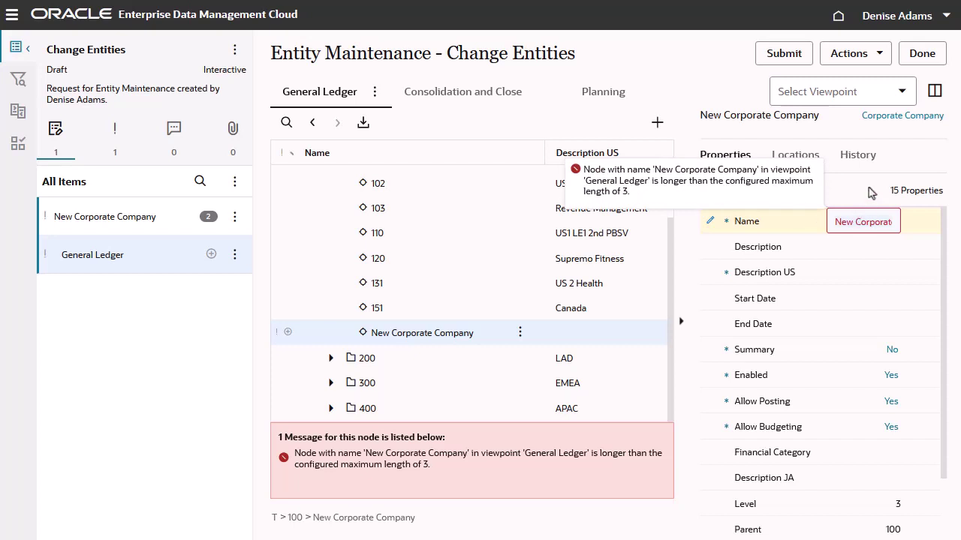
pyautogui.hotkey('ctrl', 'a')
pyautogui.press('BackSpace')
pyautogui.write('151')
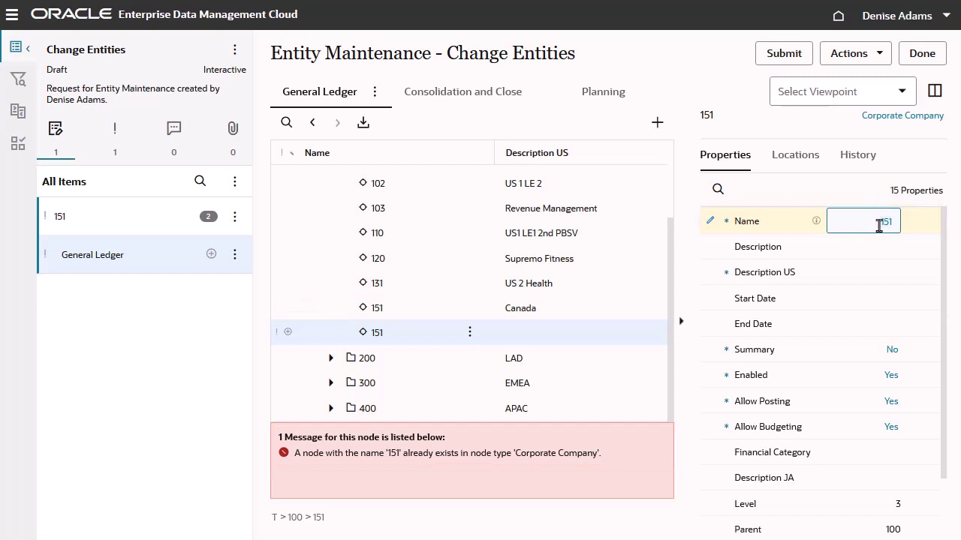
pyautogui.press('BackSpace')
pyautogui.press('BackSpace')
pyautogui.press('BackSpace')
pyautogui.write('161')
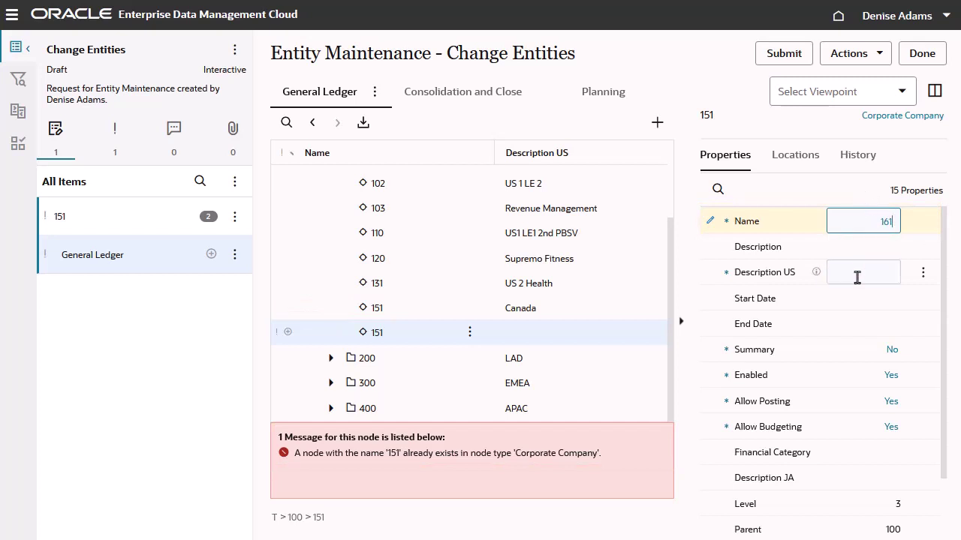
pyautogui.click(857, 277)
pyautogui.write('Canada')
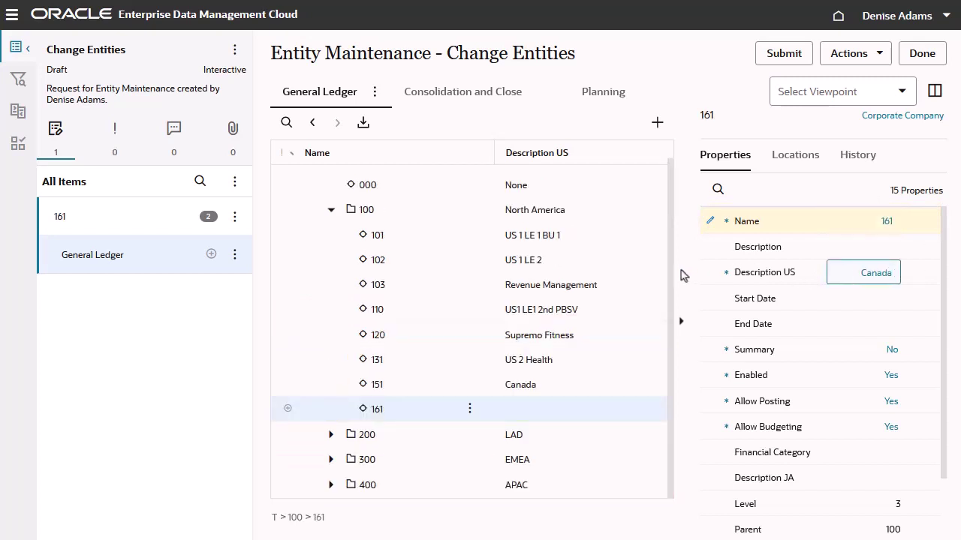
pyautogui.write(' Health')
pyautogui.click(683, 276)
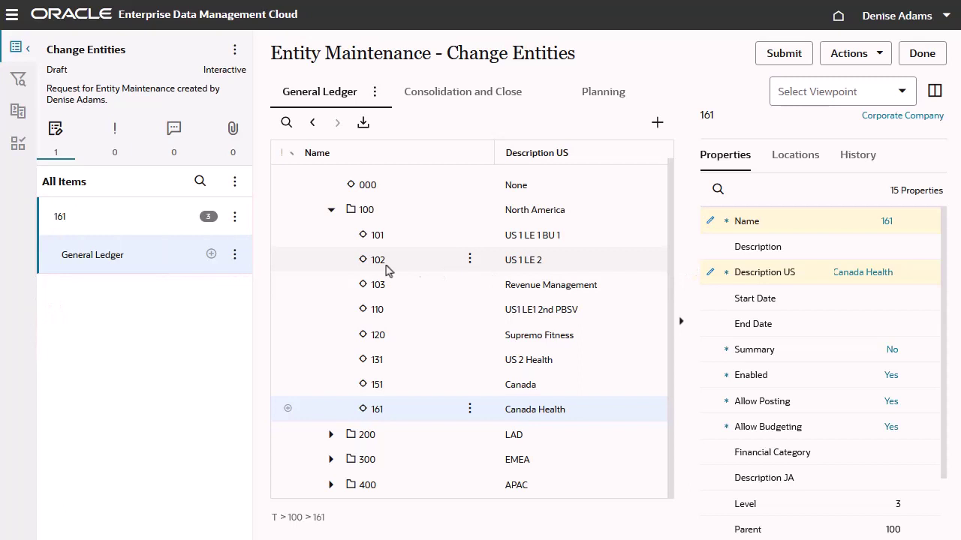
pyautogui.click(234, 217)
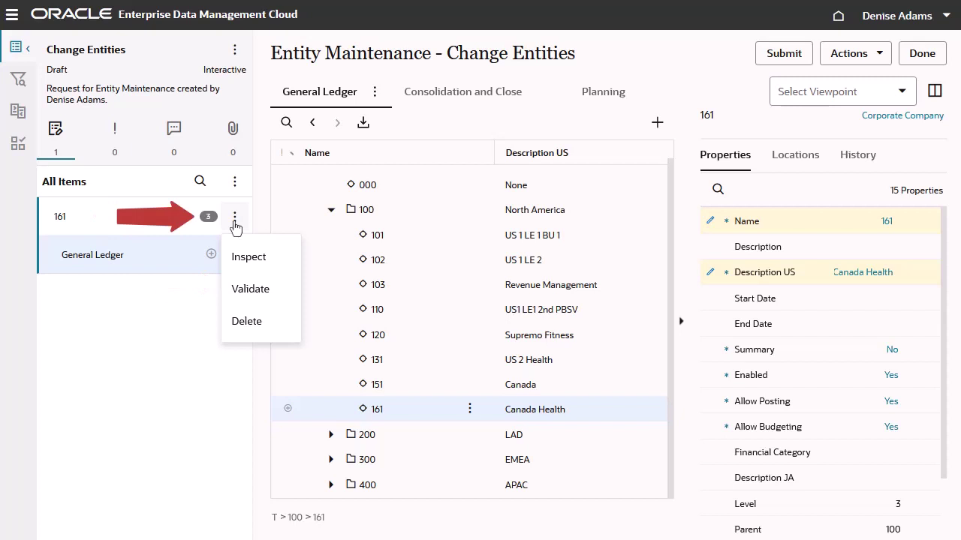
pyautogui.click(270, 261)
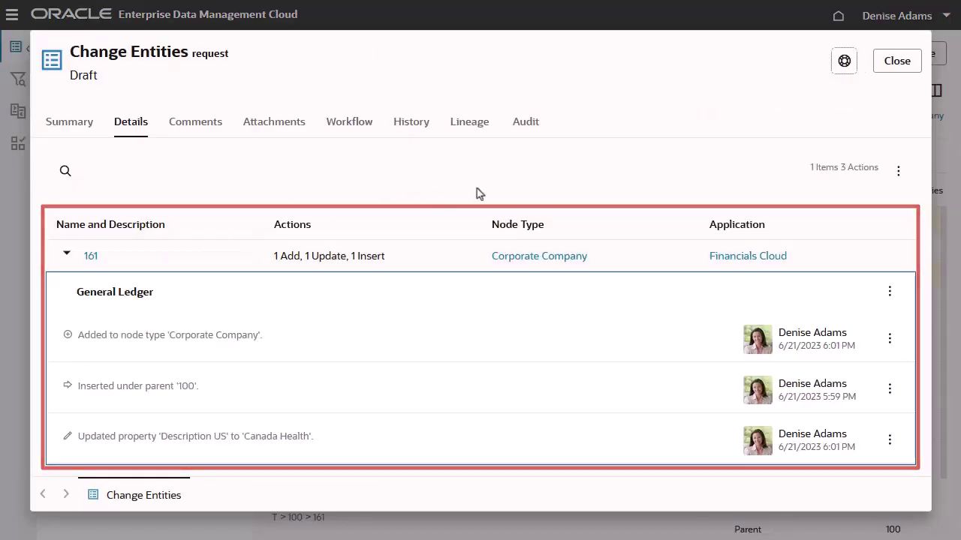
pyautogui.click(896, 62)
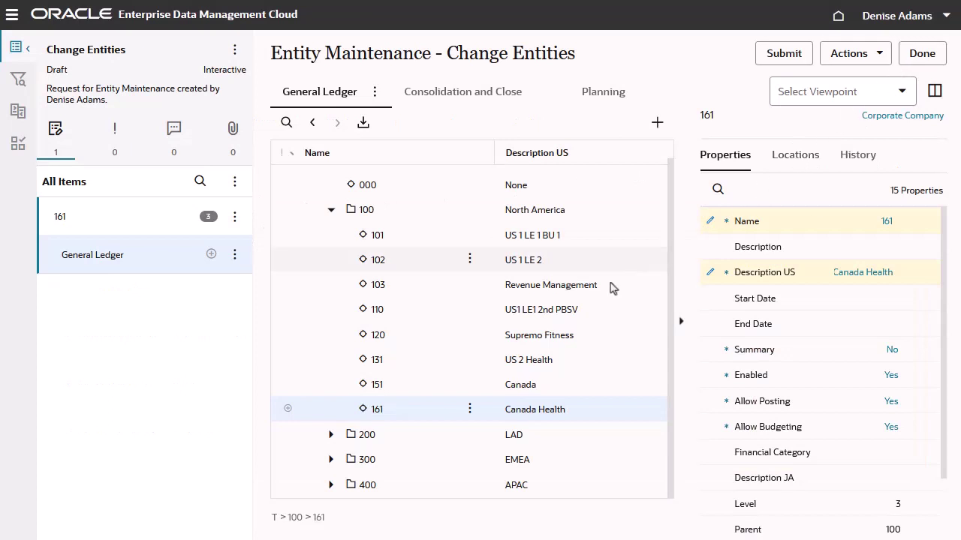
# - Delete node 131 US 2 Health from the hierarchy in the request
pyautogui.click(470, 359)
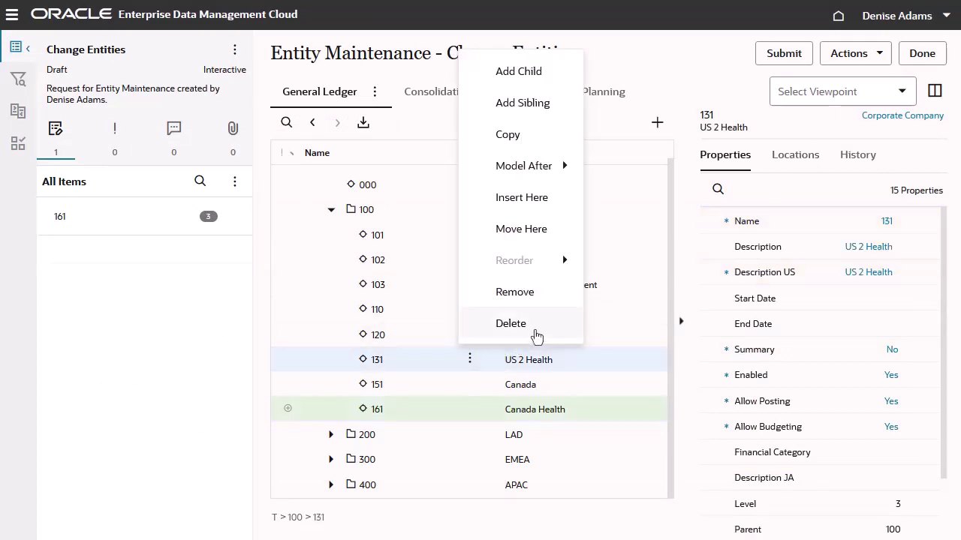
pyautogui.click(531, 331)
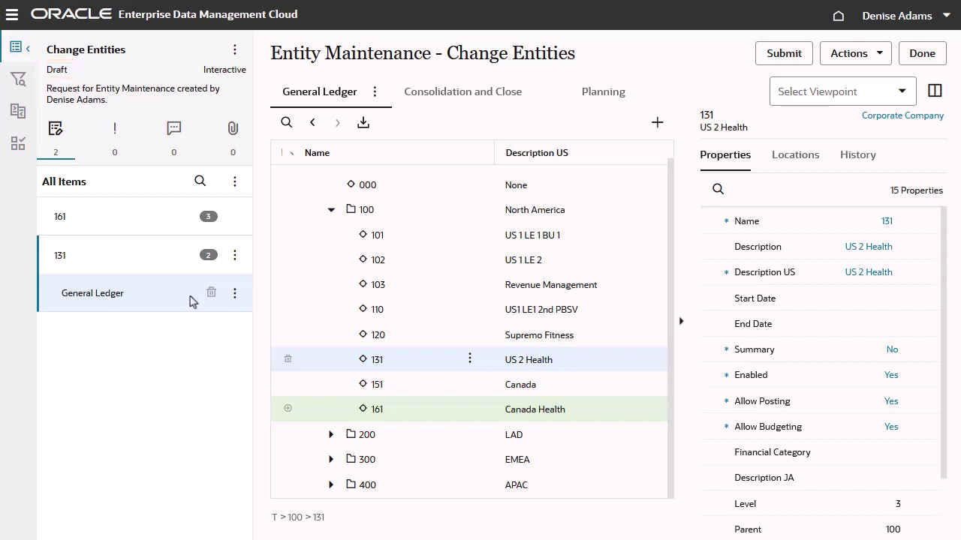
# - Save the request comment 'I added a node and deleted a node.'
pyautogui.click(173, 132)
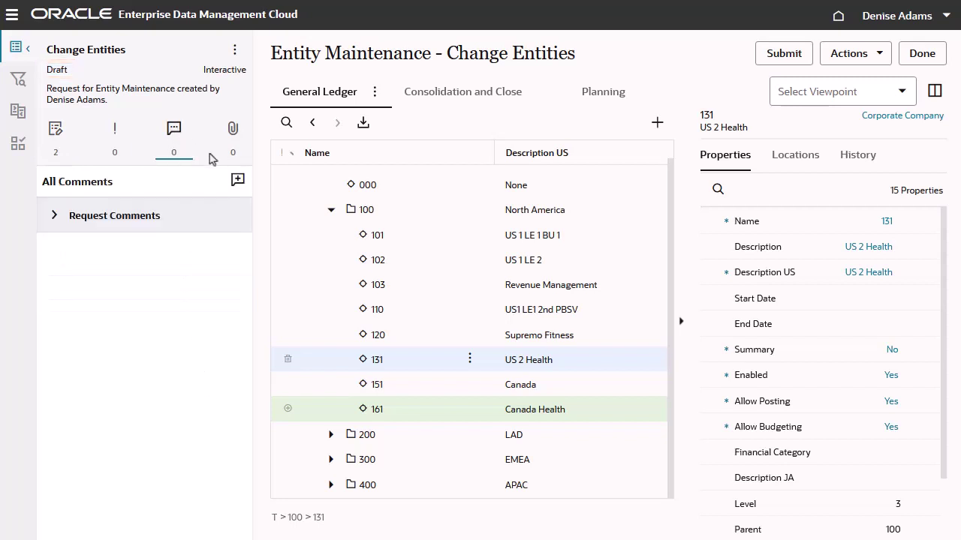
pyautogui.click(237, 182)
pyautogui.write('I added a node and deleted a node.')
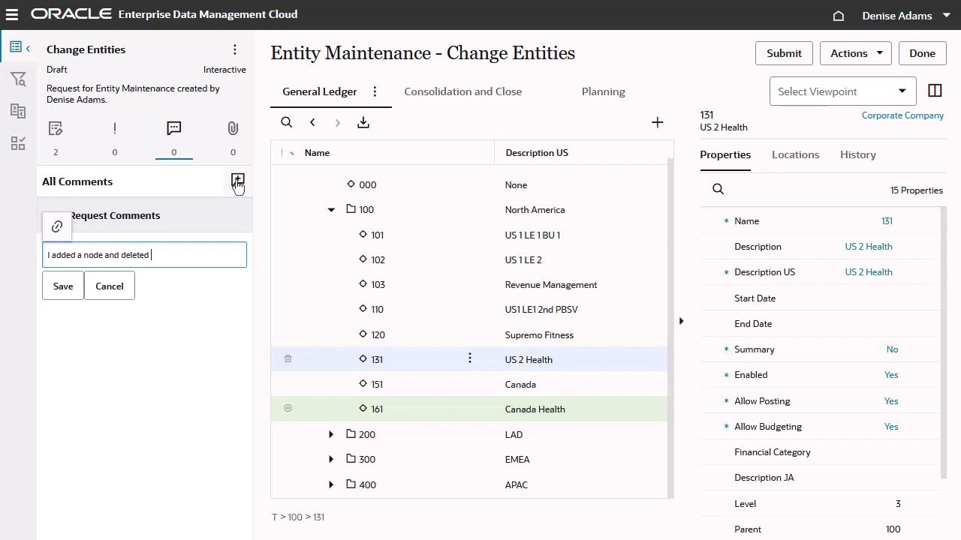
pyautogui.click(72, 293)
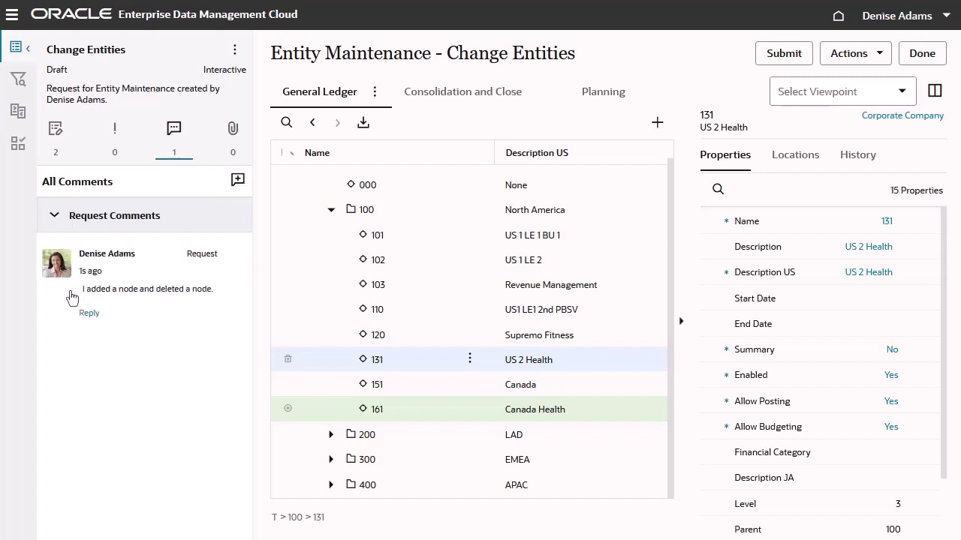
# - Attach the file analysis.txt to the Change Entities request
pyautogui.click(233, 132)
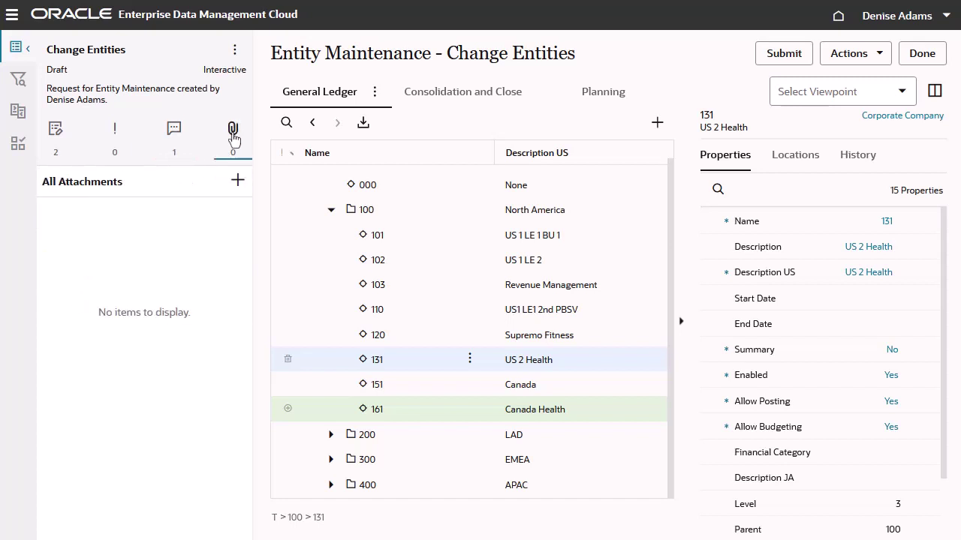
pyautogui.click(237, 180)
pyautogui.click(473, 322)
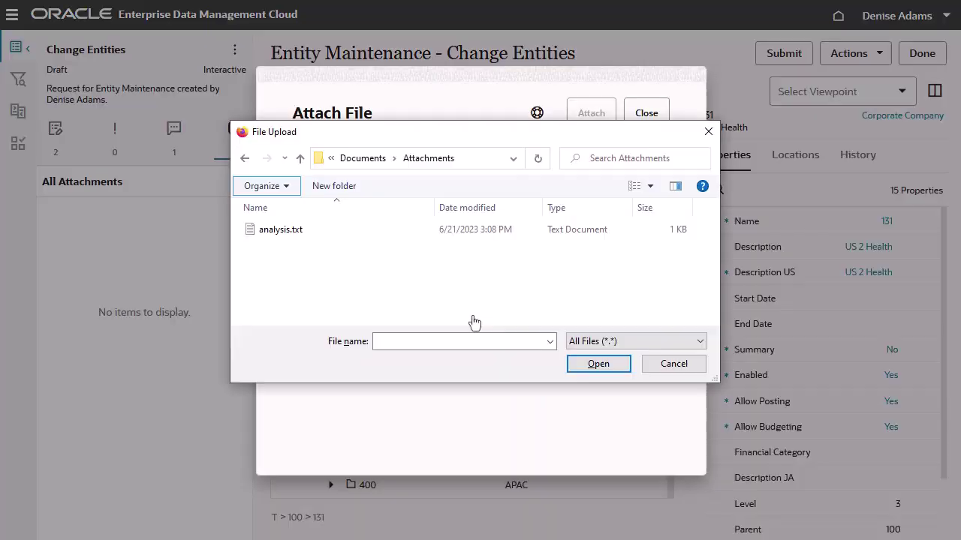
pyautogui.click(357, 239)
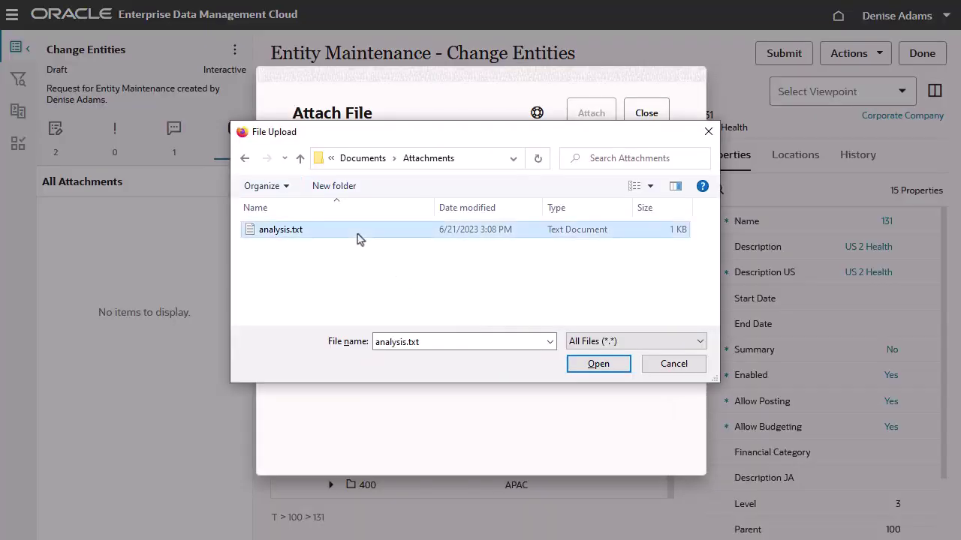
pyautogui.click(598, 364)
pyautogui.click(589, 118)
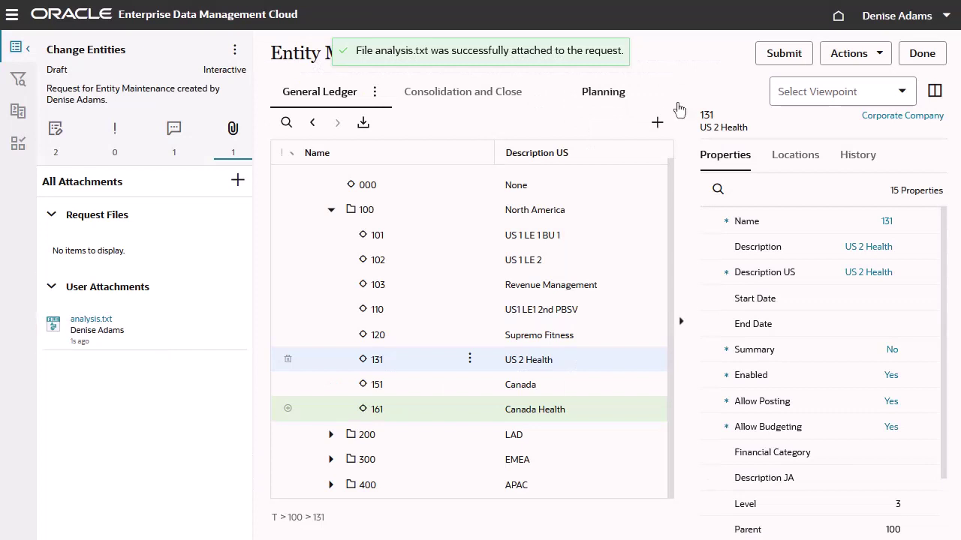
pyautogui.click(876, 60)
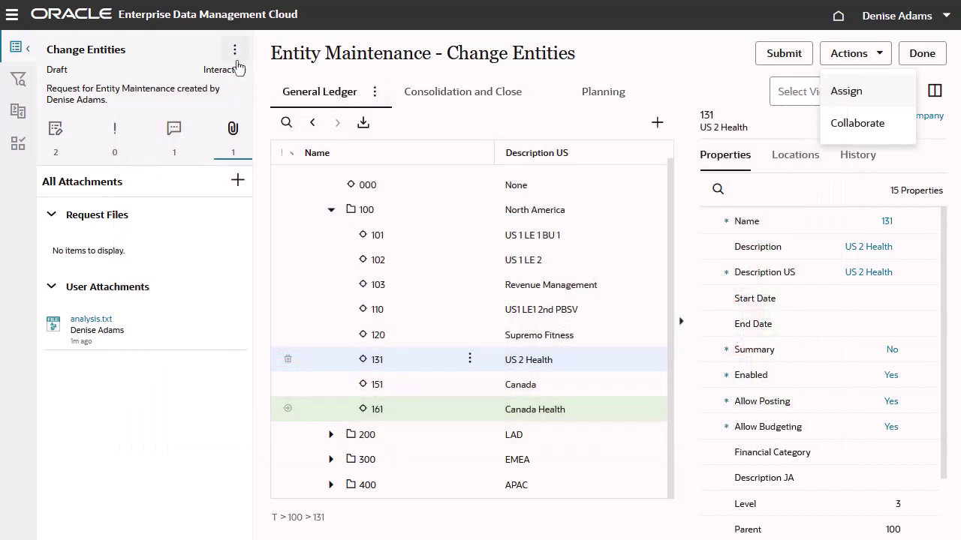
# - Submit the Change Entities request after reviewing its action menu
pyautogui.click(234, 50)
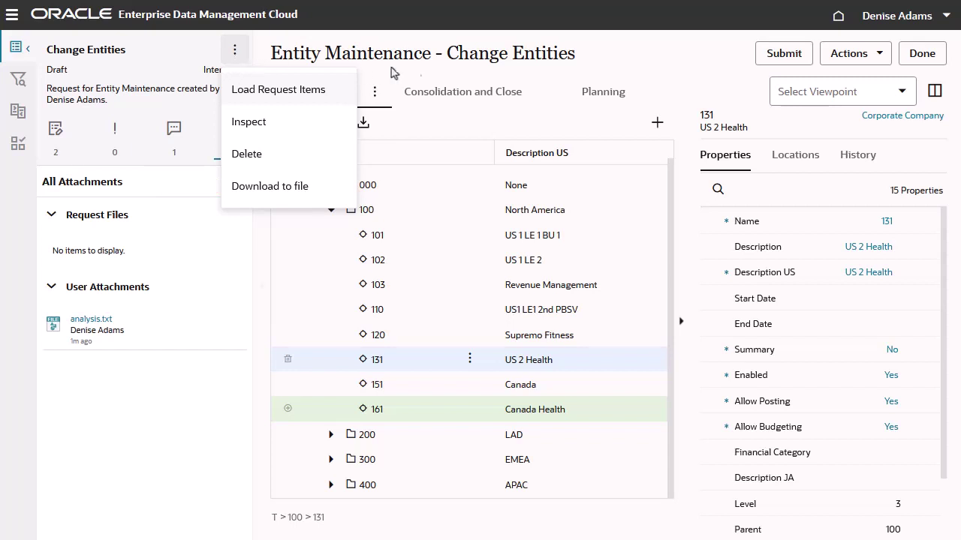
pyautogui.click(783, 60)
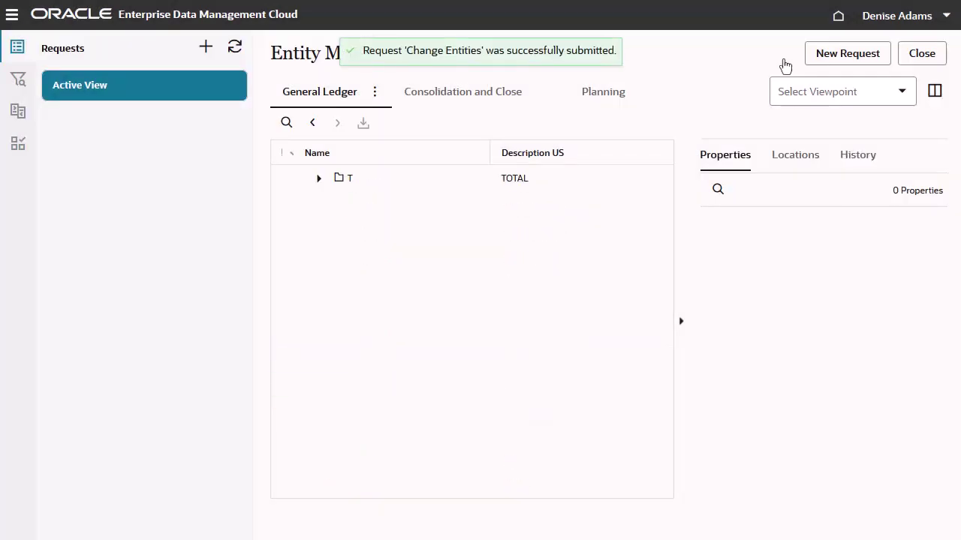
# - Open Request Activity, filter Status to In Flight, and select both in-flight requests
pyautogui.click(839, 17)
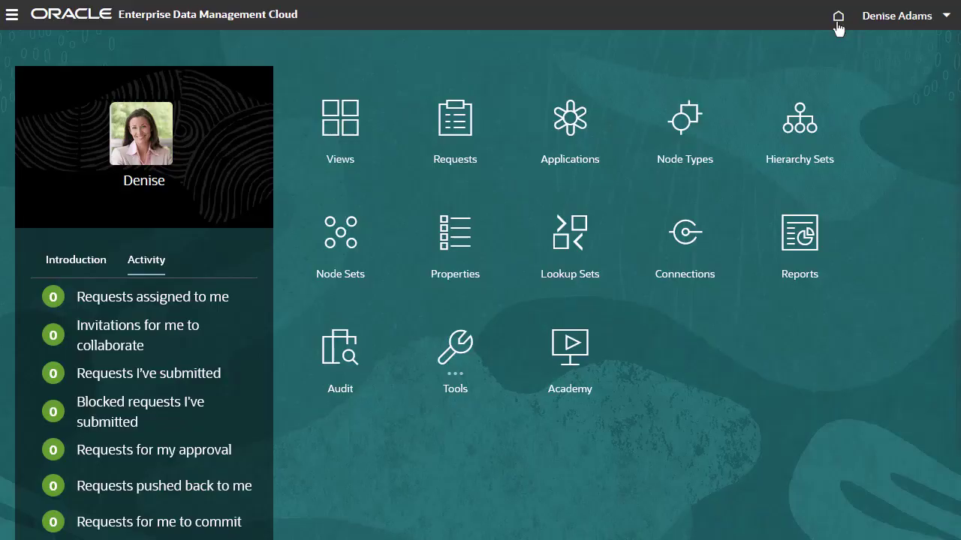
pyautogui.click(459, 128)
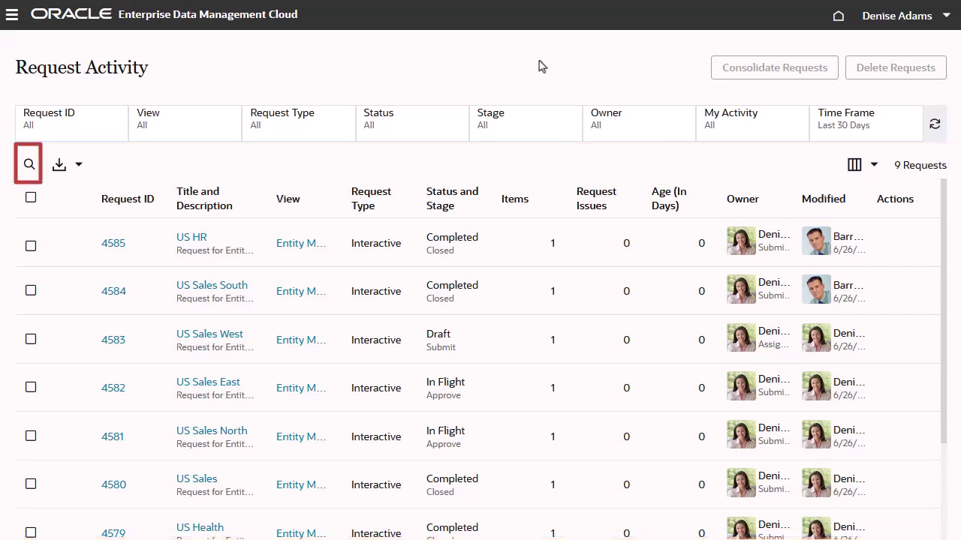
pyautogui.click(360, 136)
pyautogui.click(227, 193)
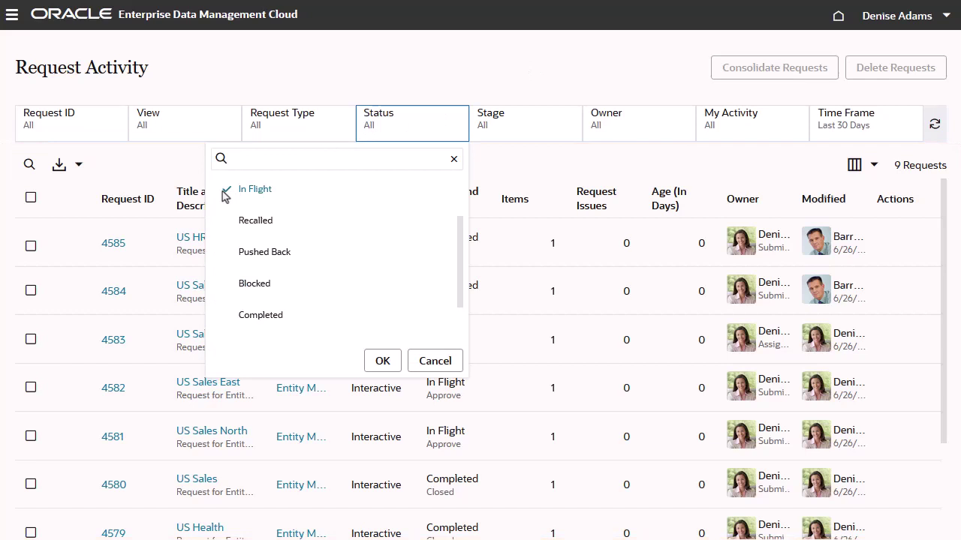
pyautogui.click(379, 361)
pyautogui.click(30, 197)
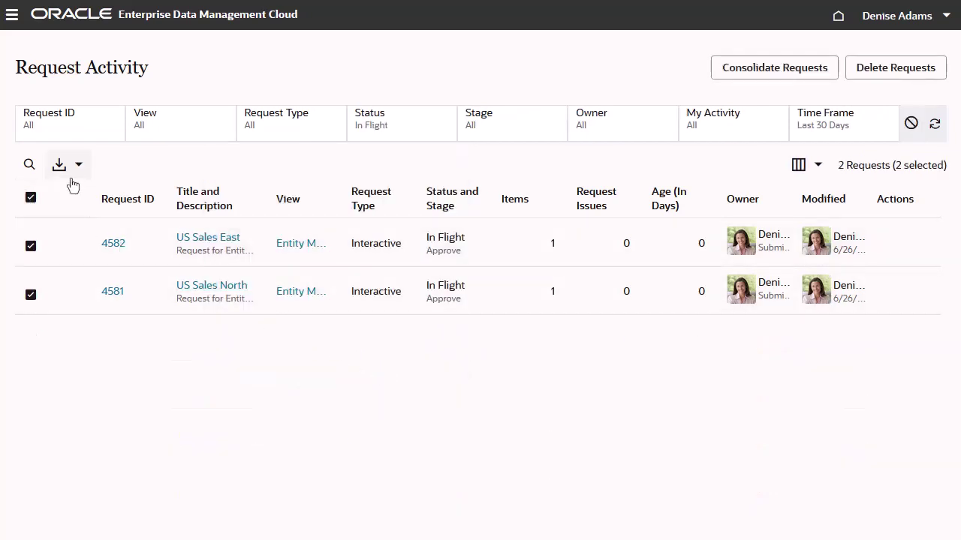
pyautogui.click(78, 165)
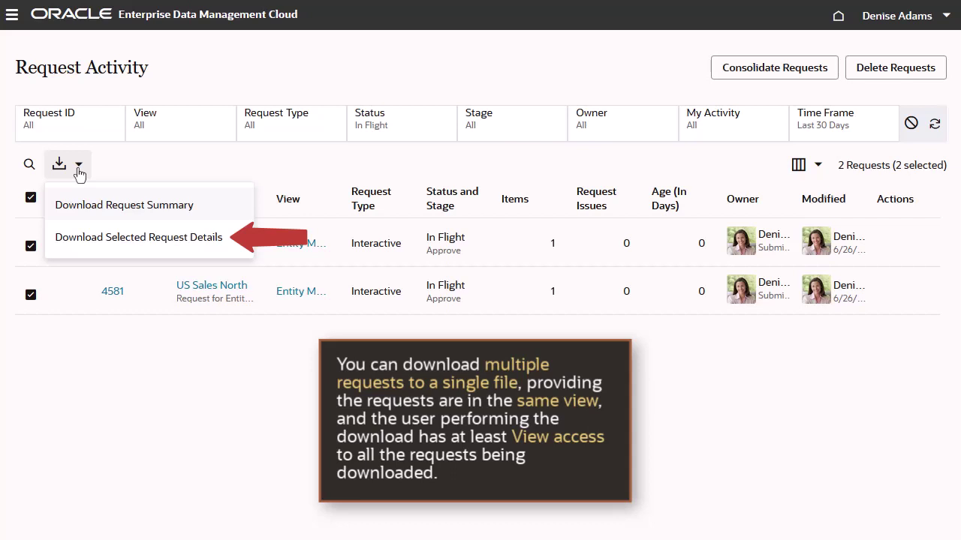
# - Reset the Status filter to All to list all 9 requests
pyautogui.click(370, 130)
pyautogui.moveTo(448, 262); pyautogui.dragTo(423, 191)
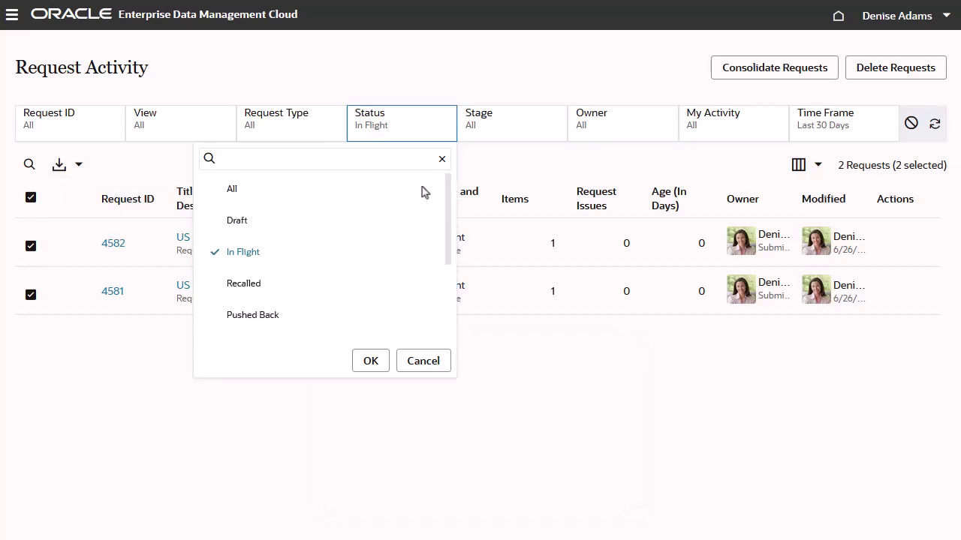
pyautogui.click(218, 191)
pyautogui.click(371, 361)
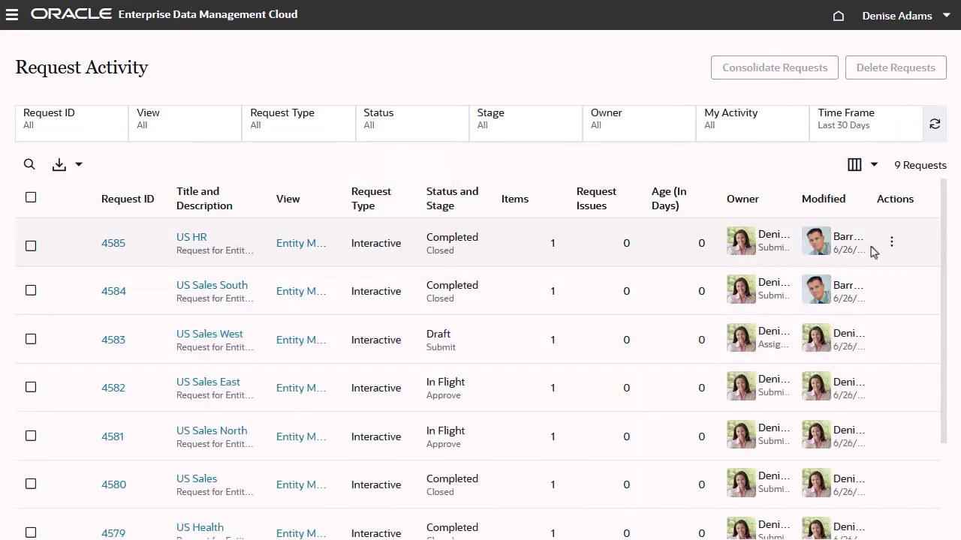
pyautogui.click(889, 245)
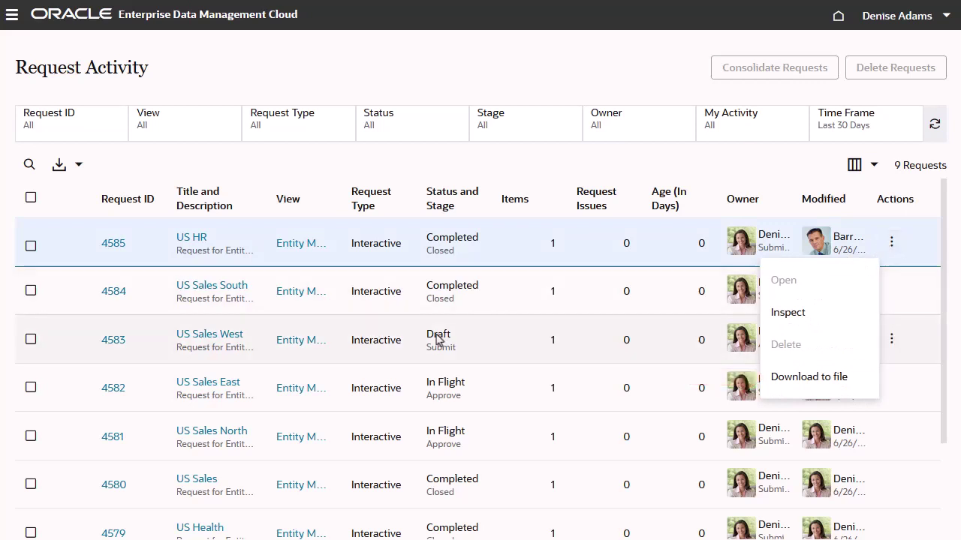
pyautogui.click(113, 347)
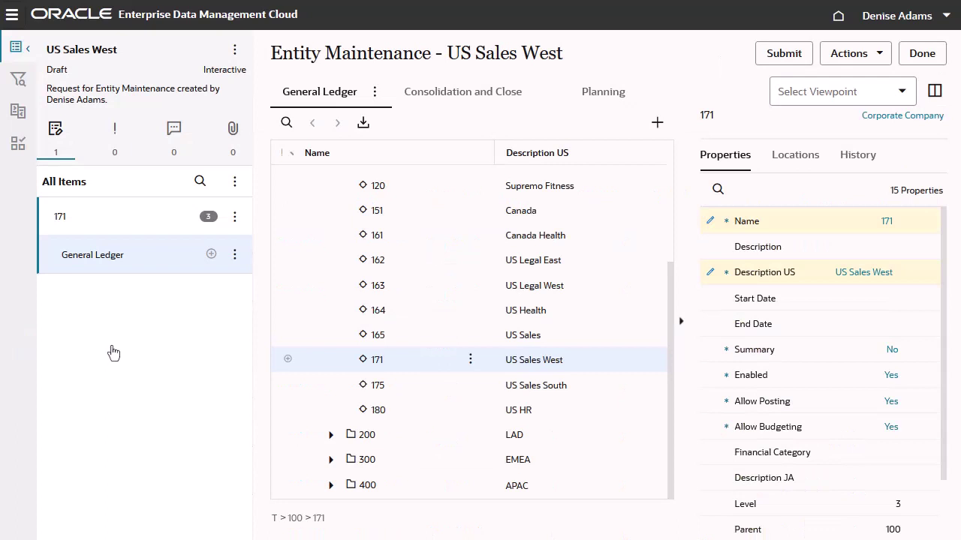
pyautogui.click(922, 56)
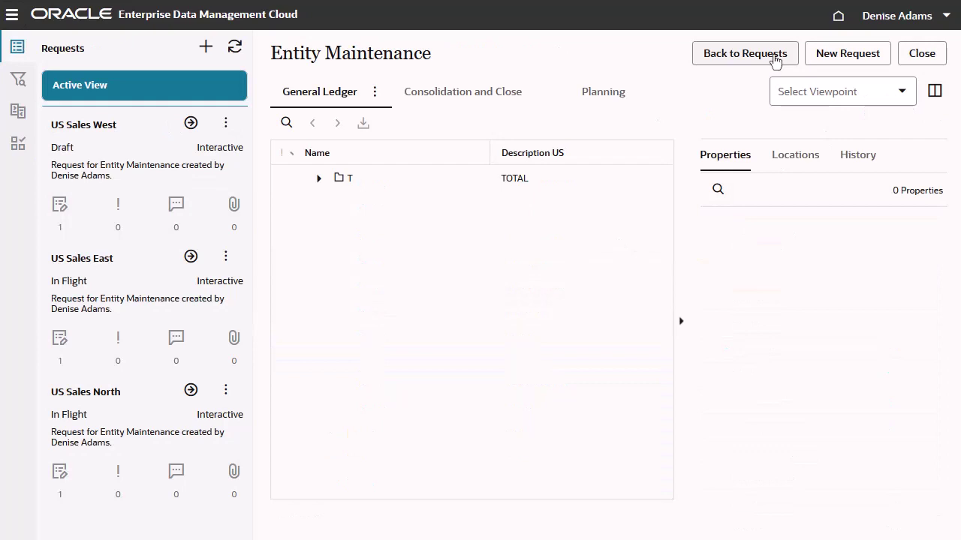
pyautogui.click(775, 59)
pyautogui.click(887, 339)
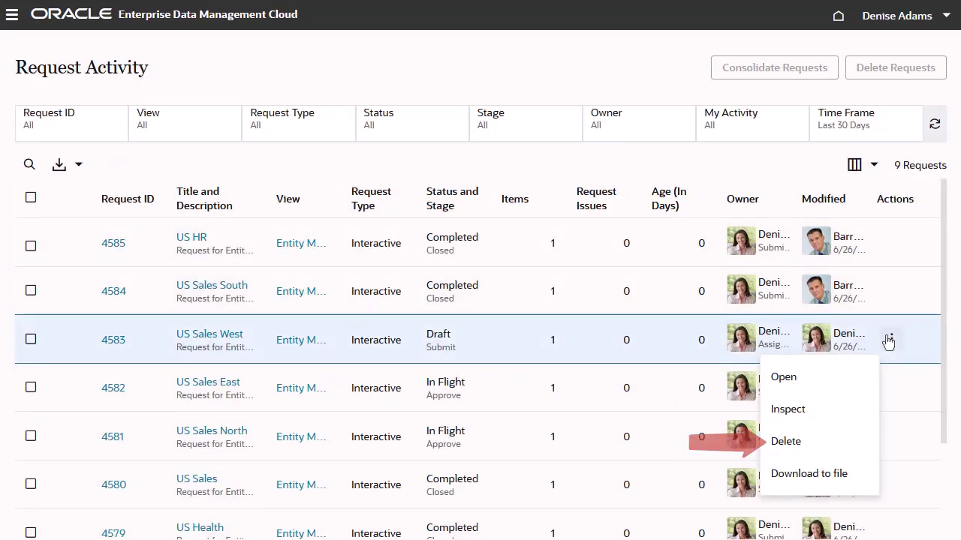
# - Select requests 4582 and 4581 and confirm consolidating them into Request 4587
pyautogui.click(33, 389)
pyautogui.click(31, 437)
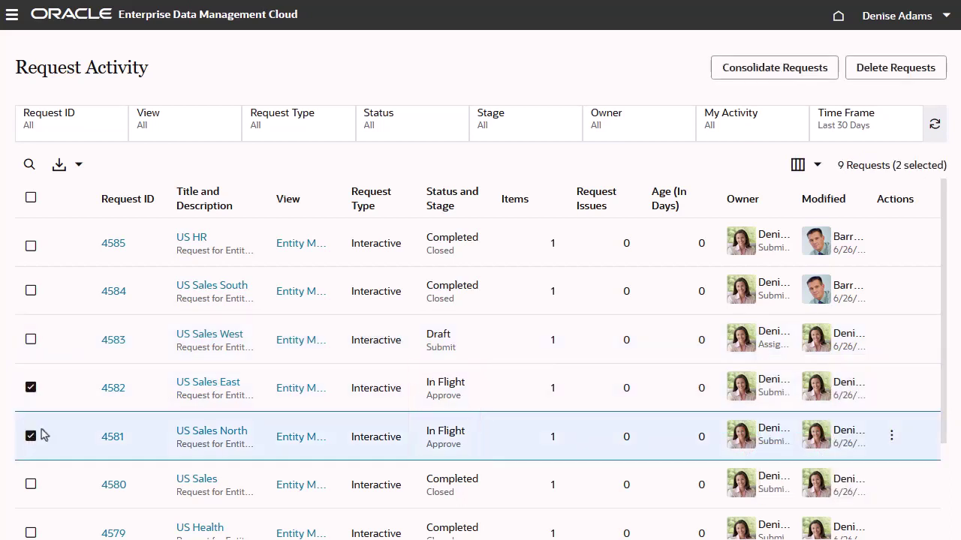
pyautogui.click(760, 69)
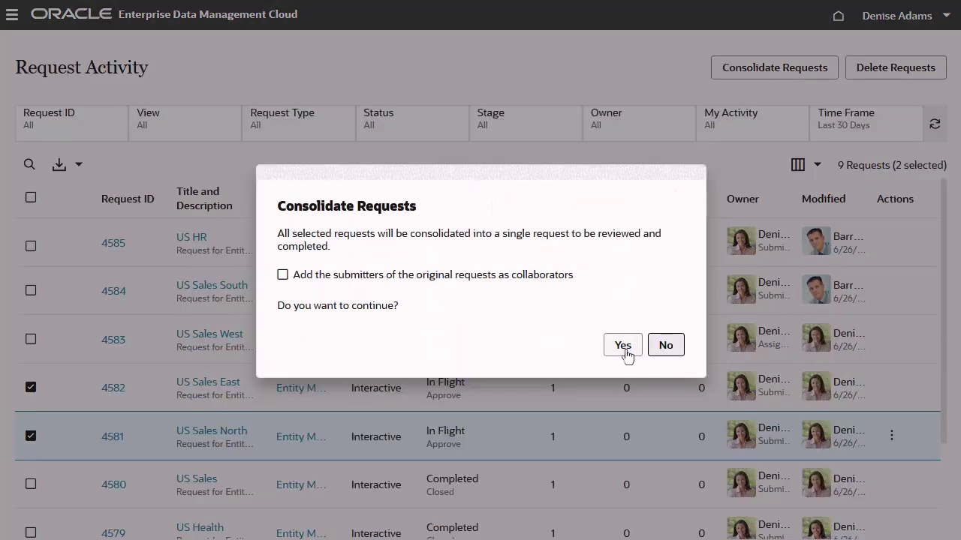
pyautogui.click(622, 346)
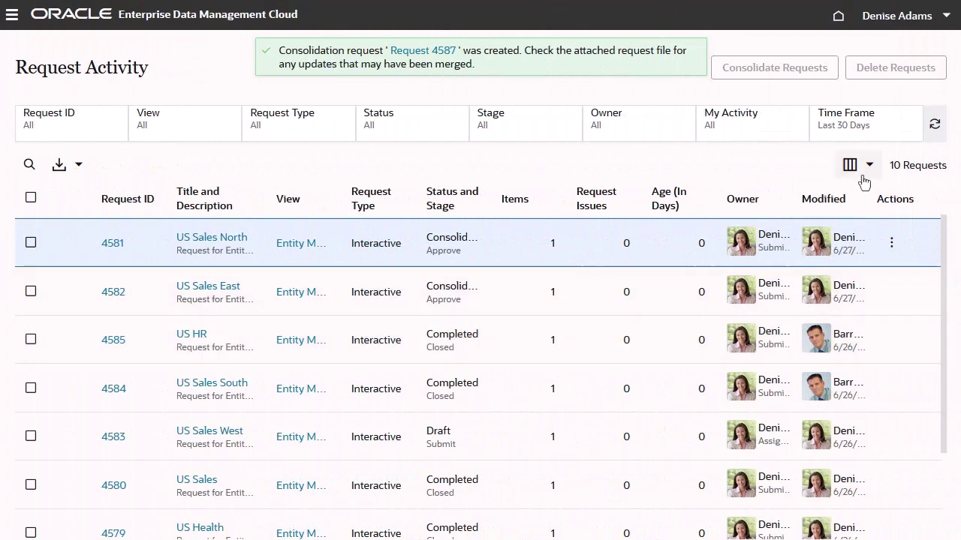
# - Switch the request list to the Workflow column set, then back to General
pyautogui.click(868, 165)
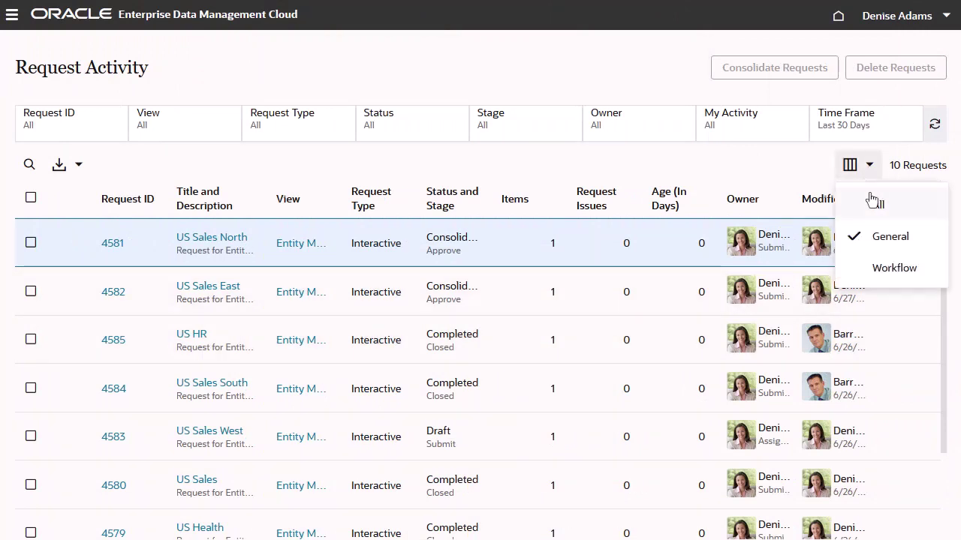
pyautogui.click(861, 274)
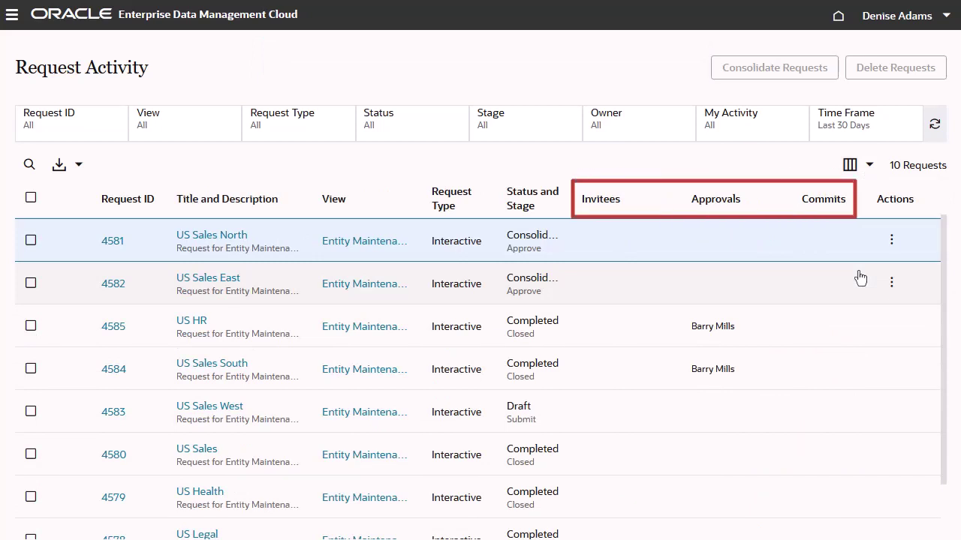
pyautogui.click(869, 168)
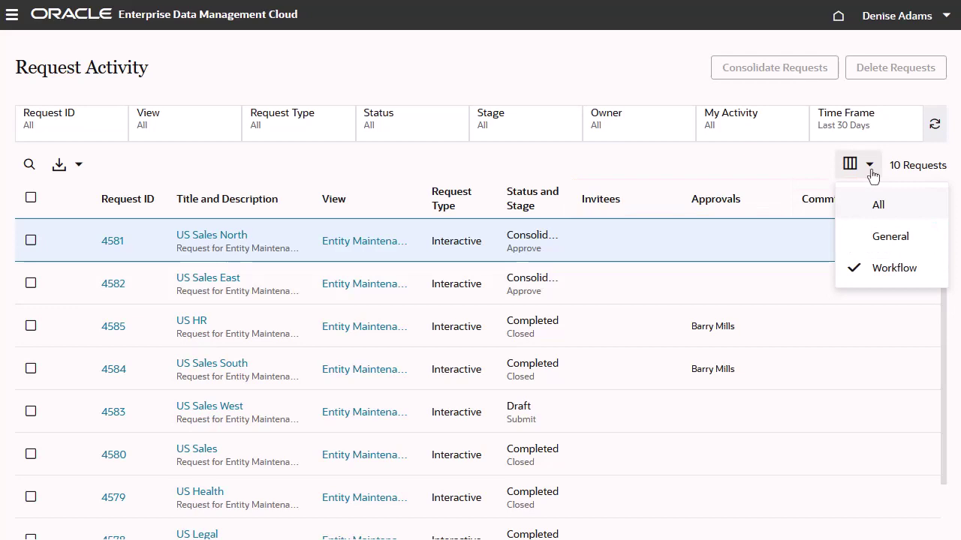
pyautogui.click(856, 240)
# - Inspect Request 4587 and review its items (node 170), comments and attachments
pyautogui.click(891, 242)
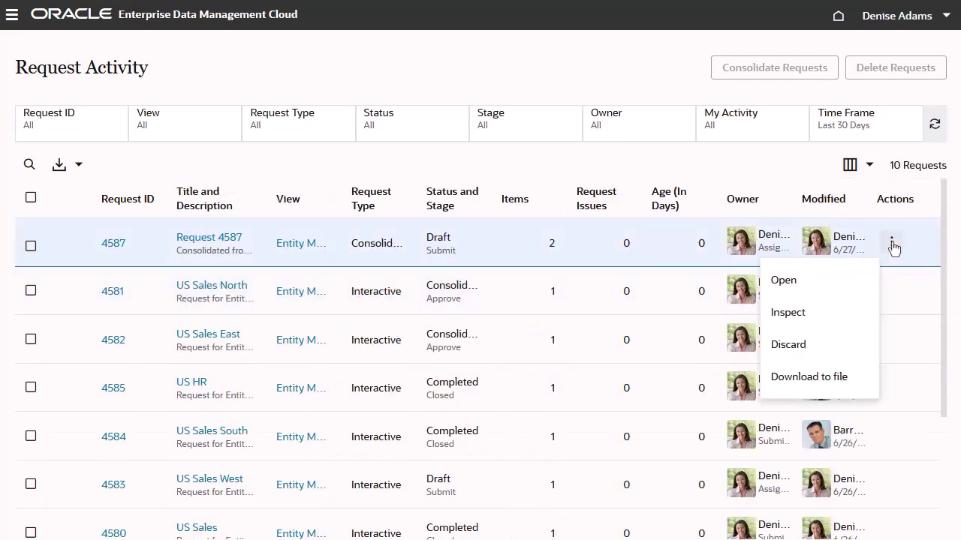
pyautogui.click(830, 318)
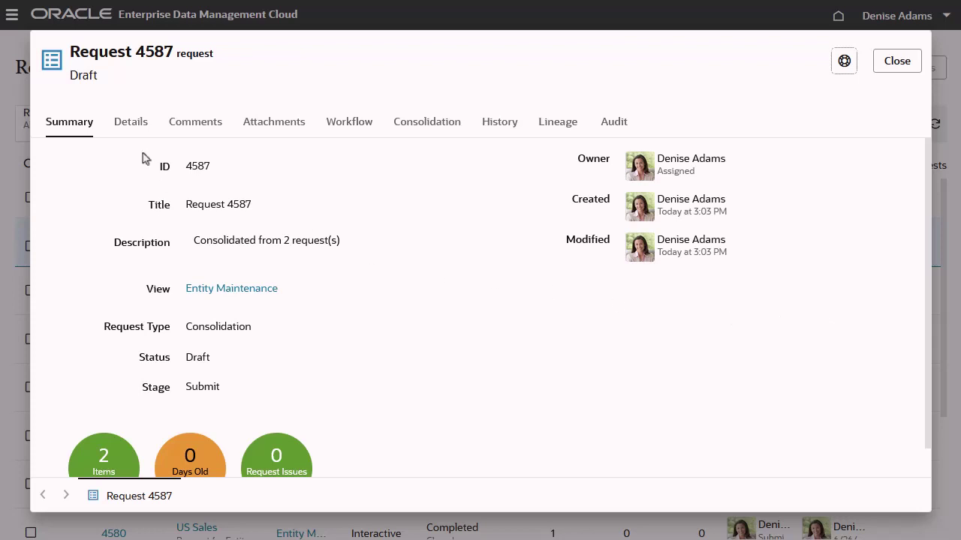
pyautogui.click(126, 129)
pyautogui.click(67, 255)
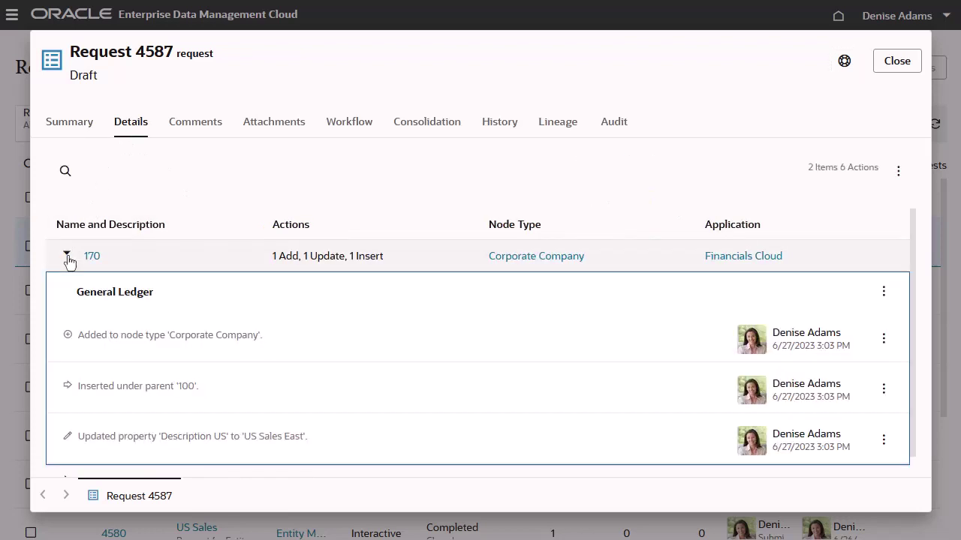
pyautogui.click(191, 129)
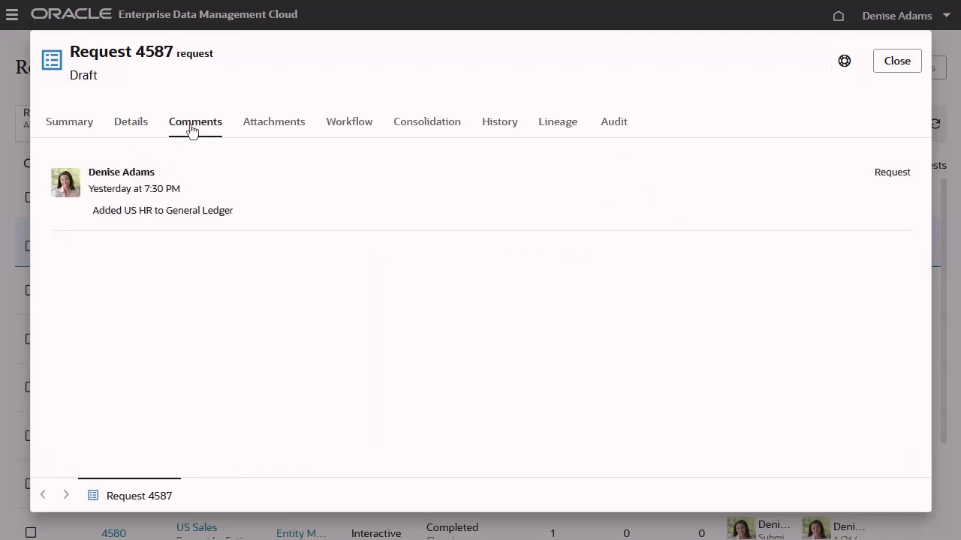
pyautogui.click(270, 129)
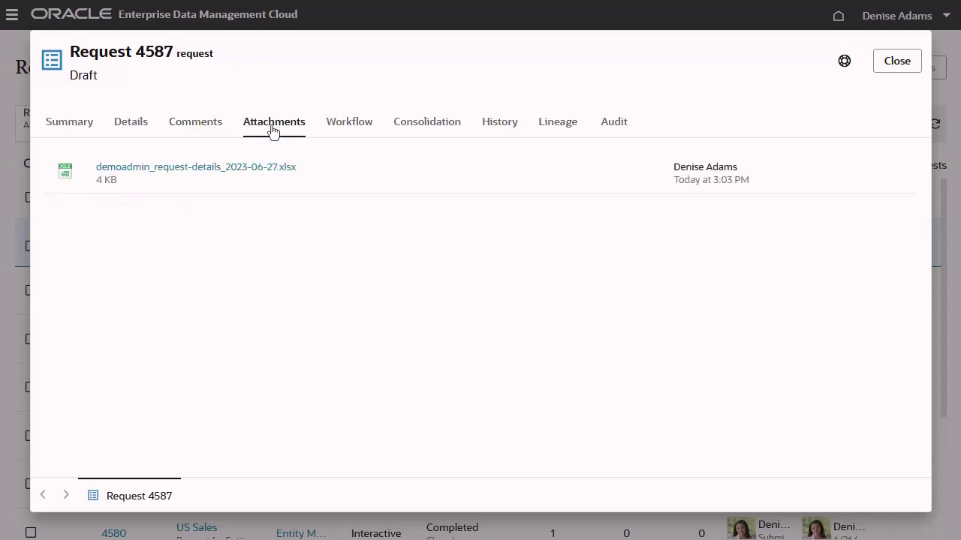
# - Review Request 4587's workflow, consolidation, history, lineage, and node 180's audit transactions
pyautogui.click(346, 129)
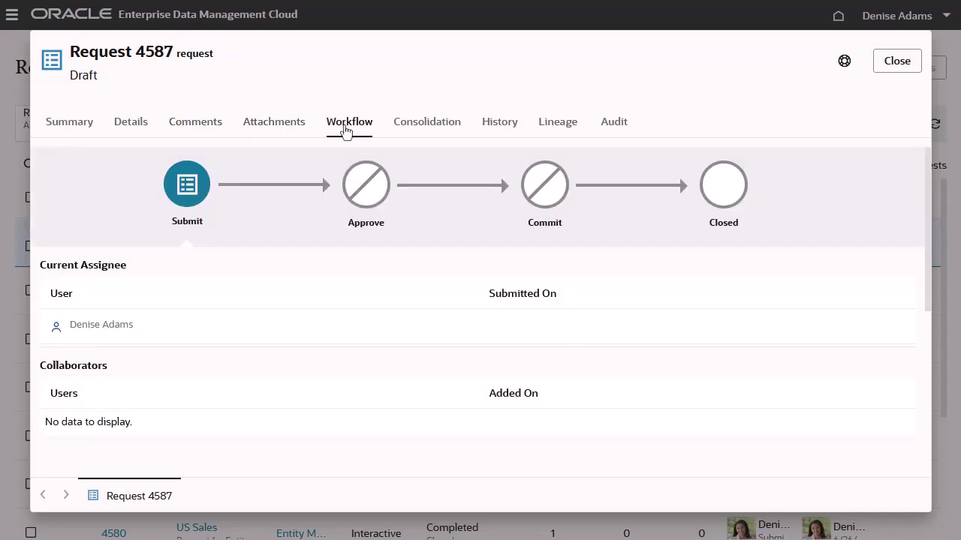
pyautogui.click(420, 129)
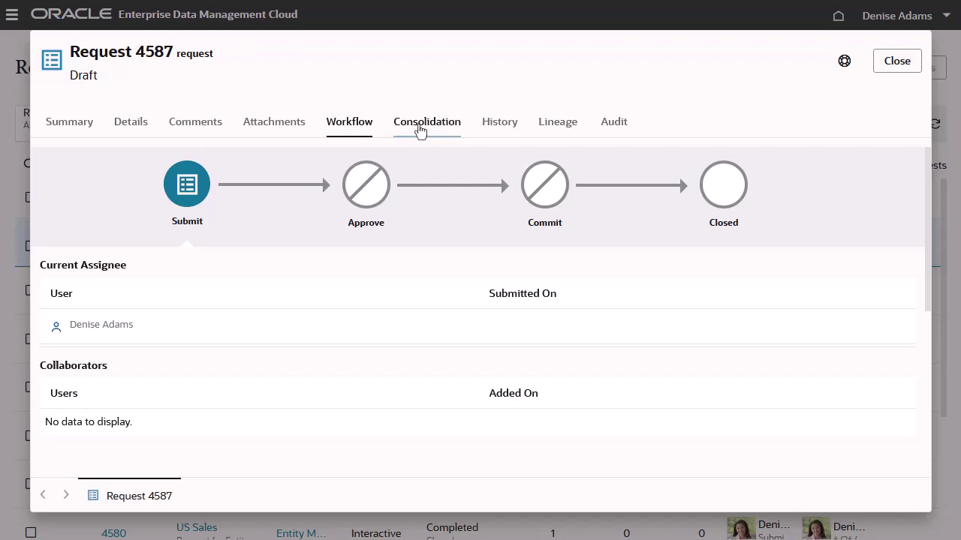
pyautogui.click(500, 129)
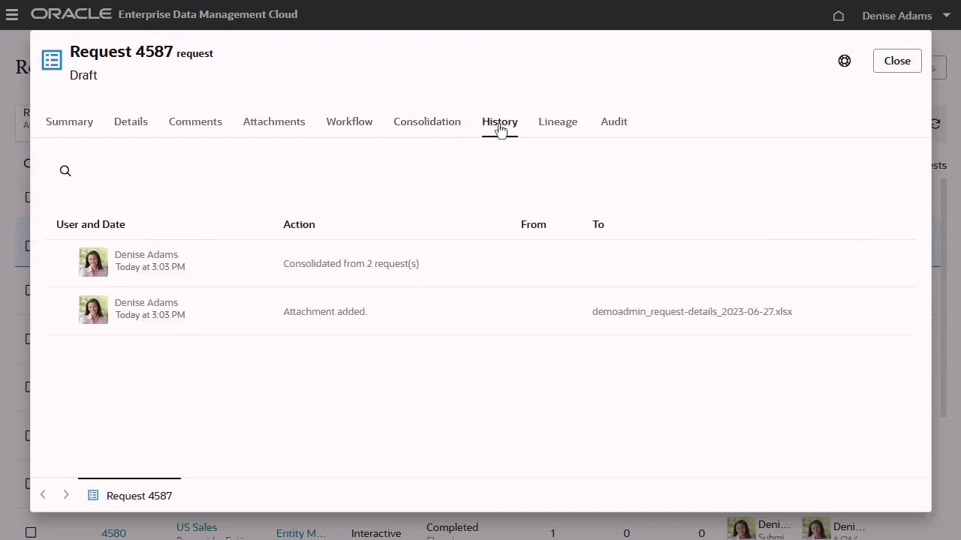
pyautogui.click(557, 127)
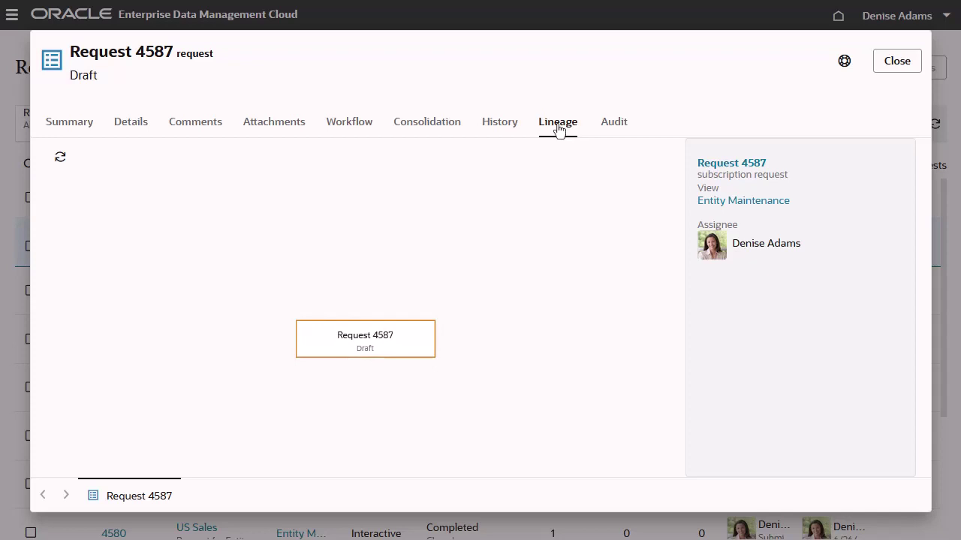
pyautogui.click(613, 126)
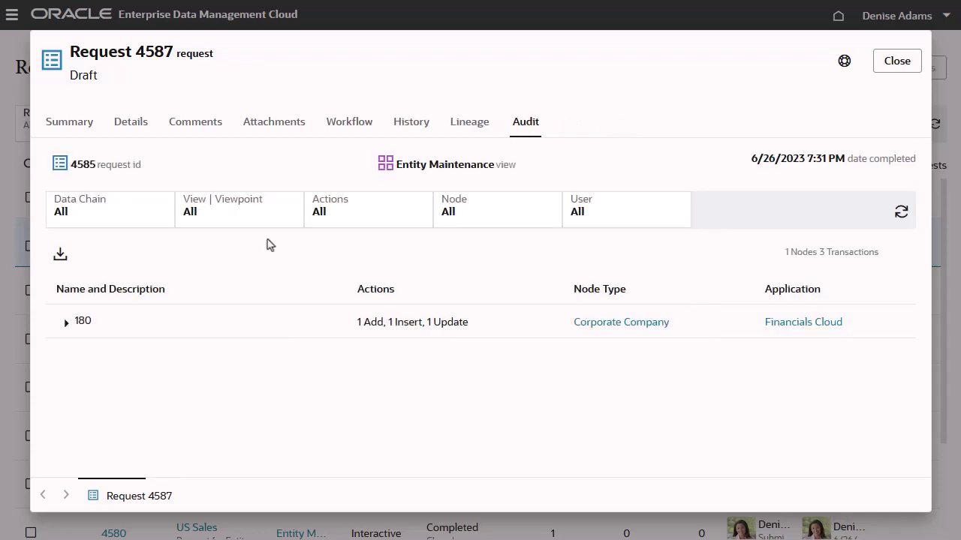
pyautogui.click(66, 327)
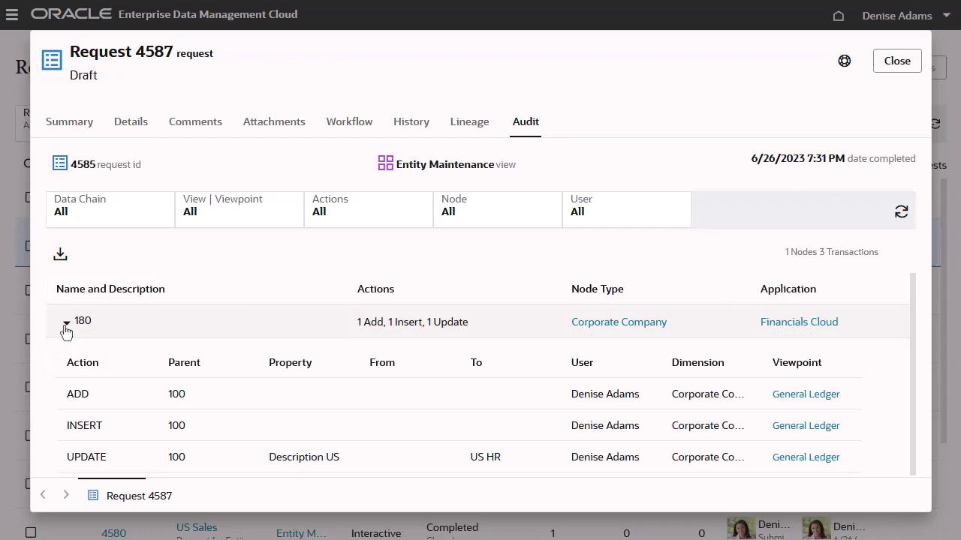